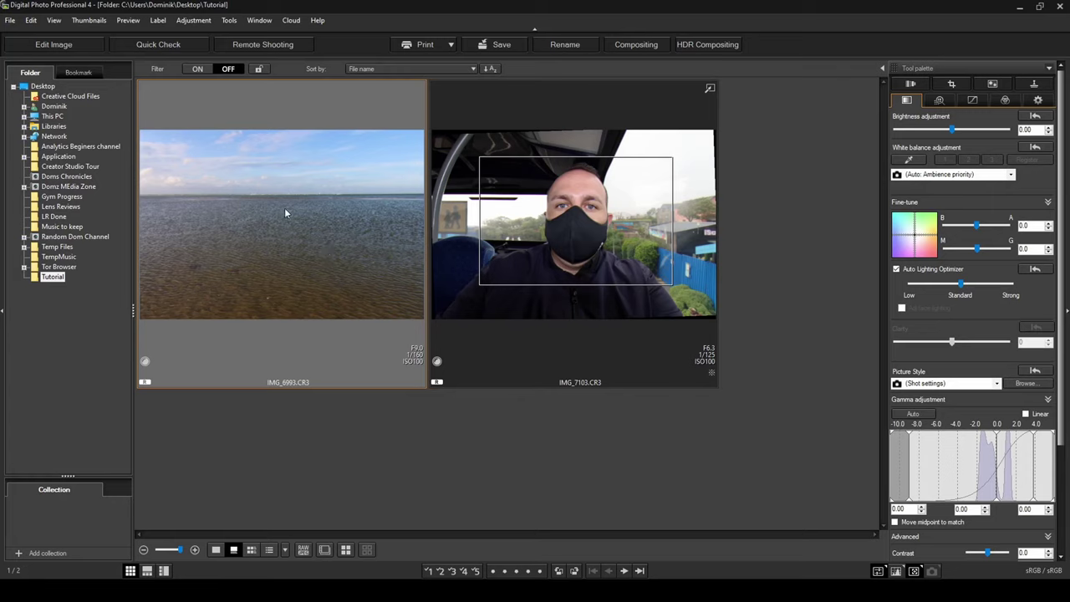
Open the seascape IMG_6993 on its own in the single-image edit window
click(81, 45)
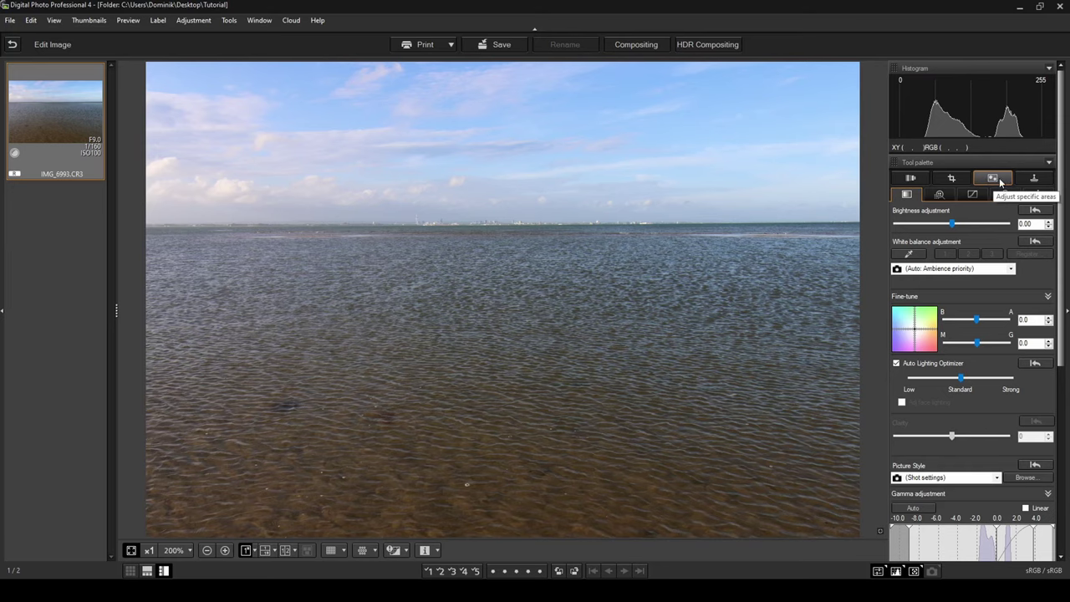
Show the Adjust specific areas tools and browse adjustment groups 1–5, ending on group 1
click(989, 180)
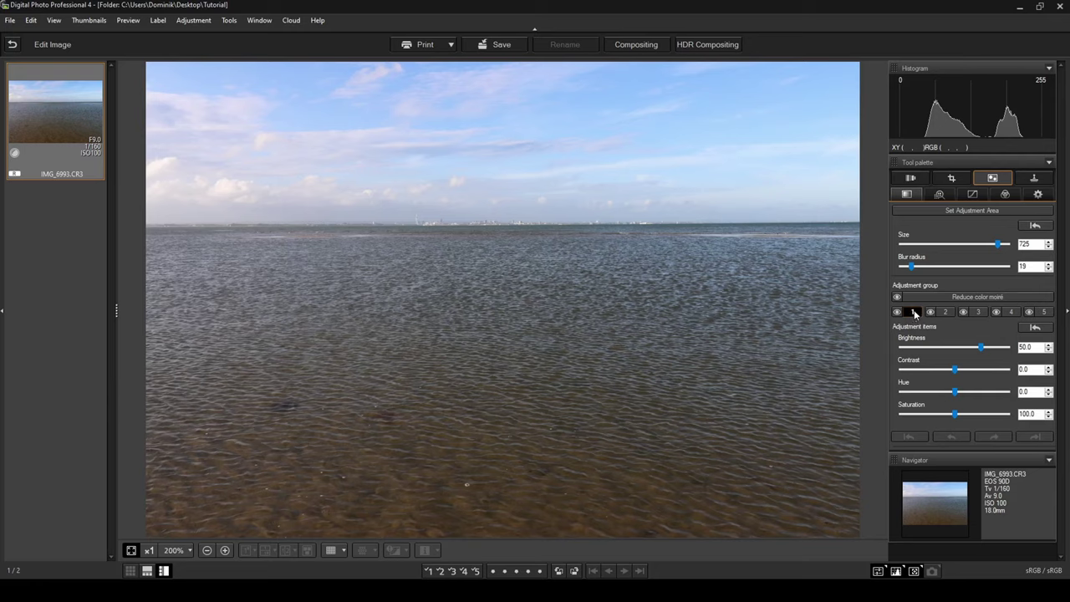
click(945, 312)
click(978, 312)
click(1011, 312)
click(912, 313)
Lower group 1's brightness to -28, then ease it back near zero
drag(976, 348, 938, 348)
click(943, 312)
click(913, 312)
drag(940, 350, 956, 347)
Set brightness to -100 and paint a test spot in the upper-right sky with a size-151 brush
drag(956, 348, 901, 354)
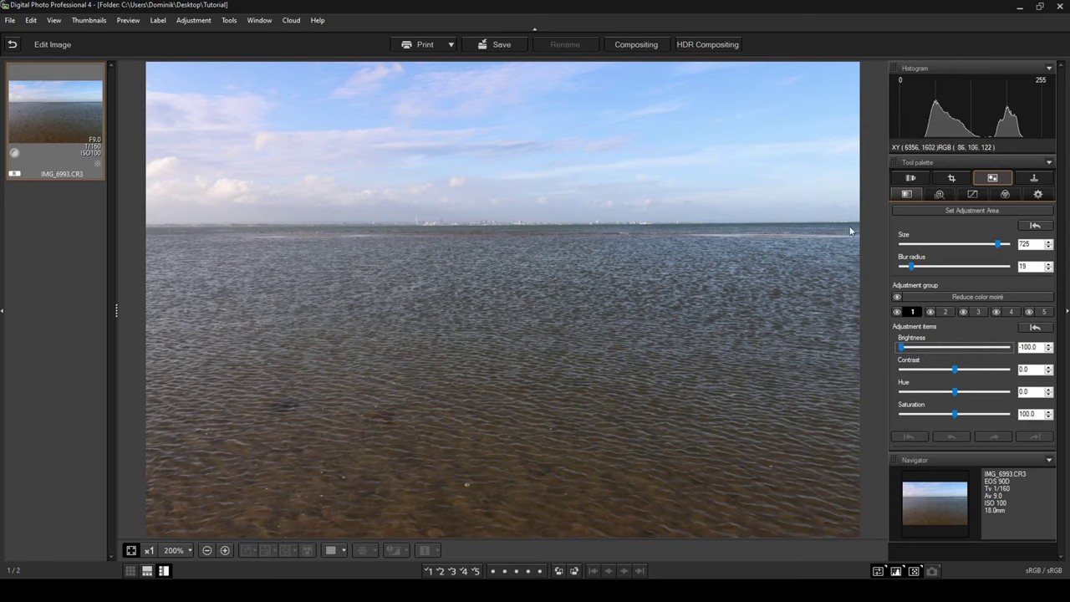
click(955, 214)
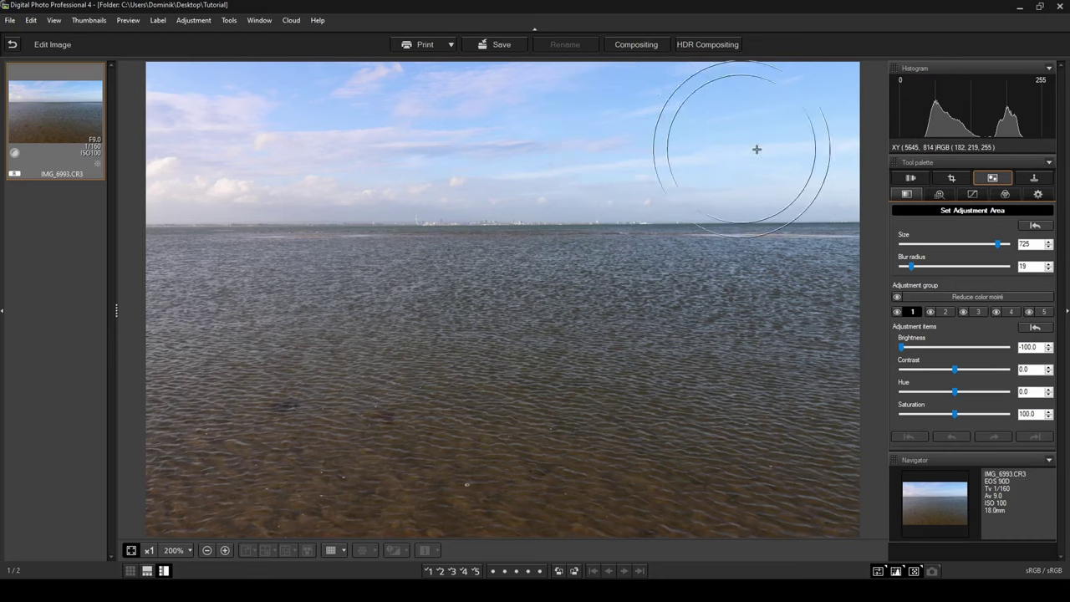
drag(997, 244, 968, 244)
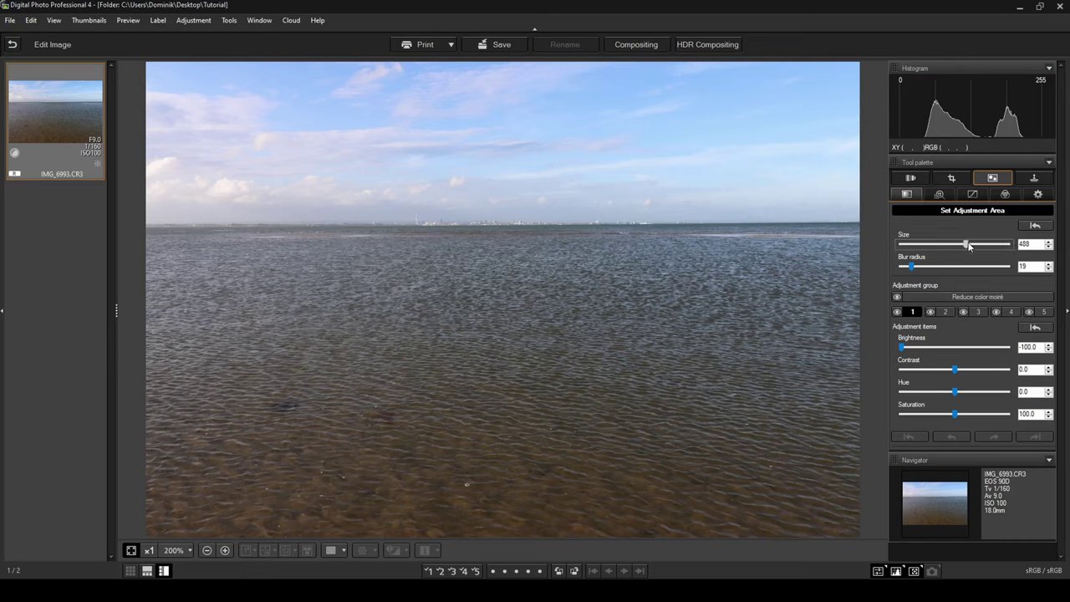
drag(972, 245, 924, 246)
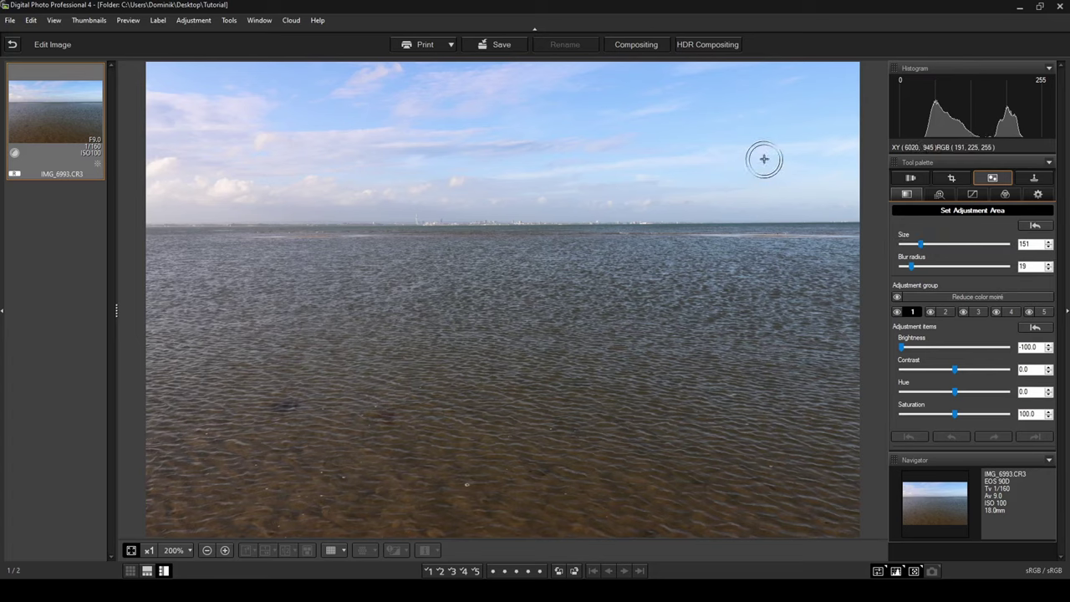
click(729, 116)
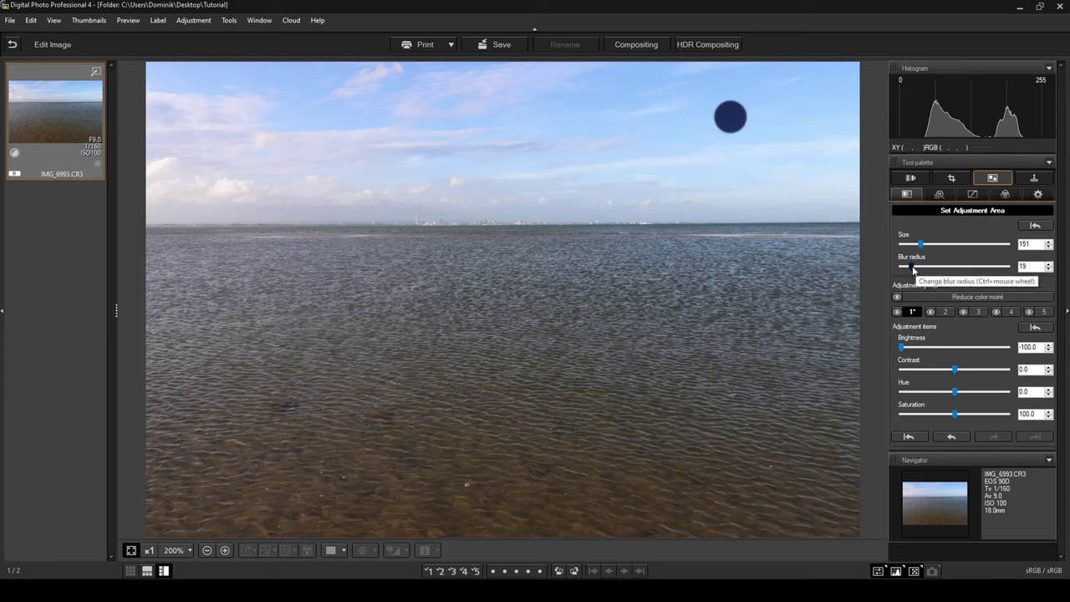
Enlarge the brush to 625, paint across the whole sky, and raise brightness to +3
drag(921, 243, 957, 243)
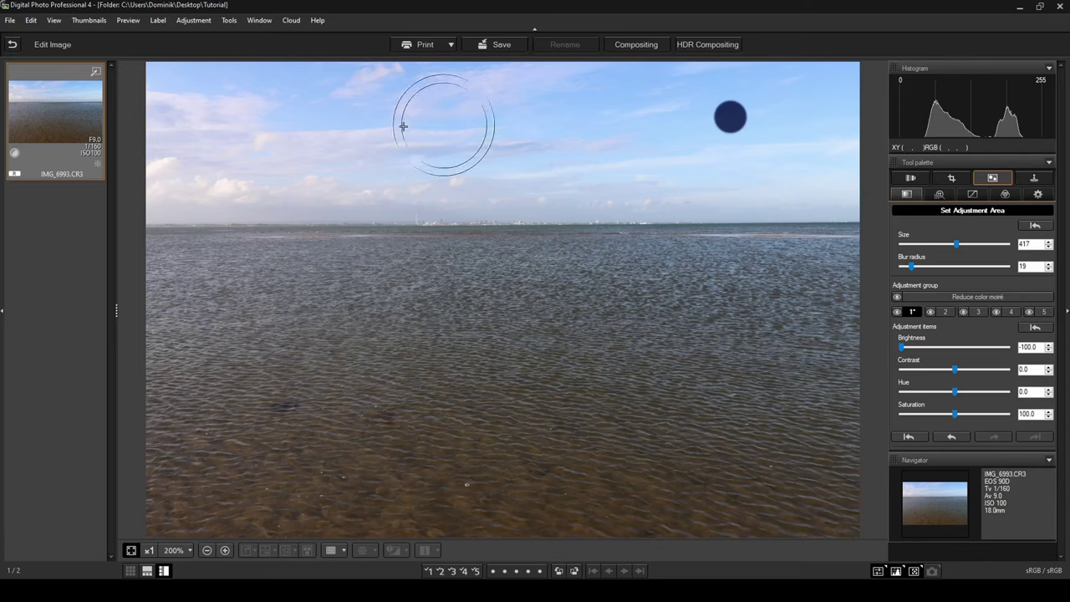
drag(956, 244, 985, 244)
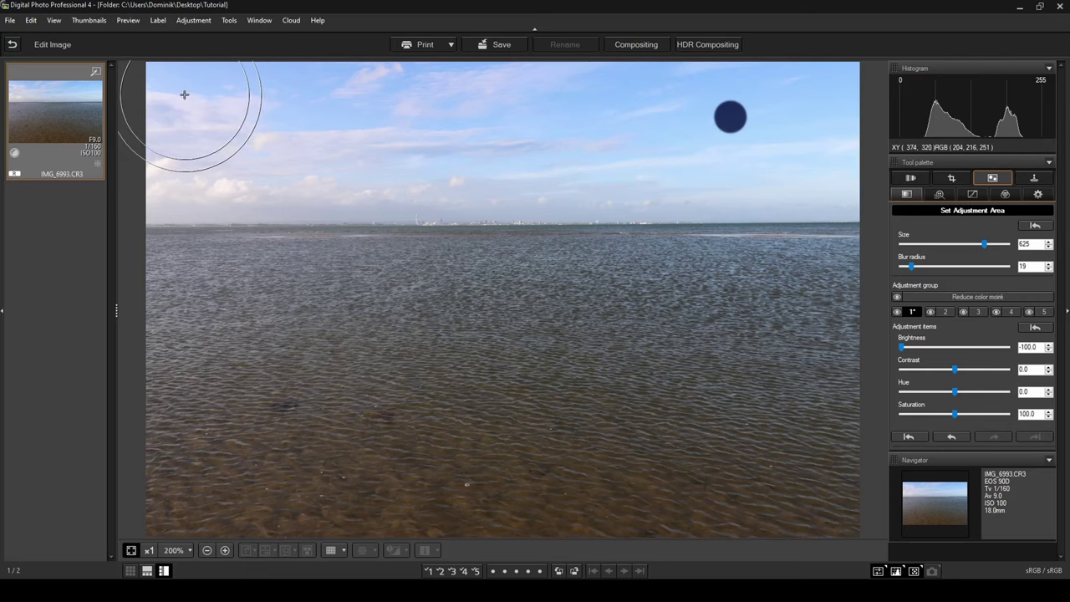
mouse_move(184, 94)
mouse_down()
mouse_move(856, 87)
mouse_move(836, 94)
mouse_up()
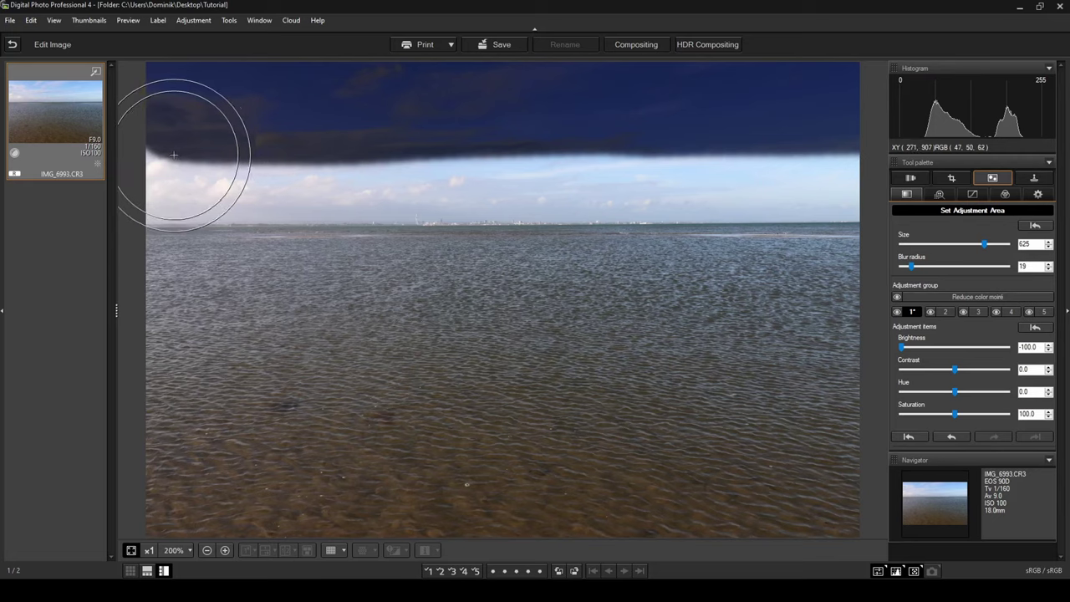
drag(173, 154, 845, 148)
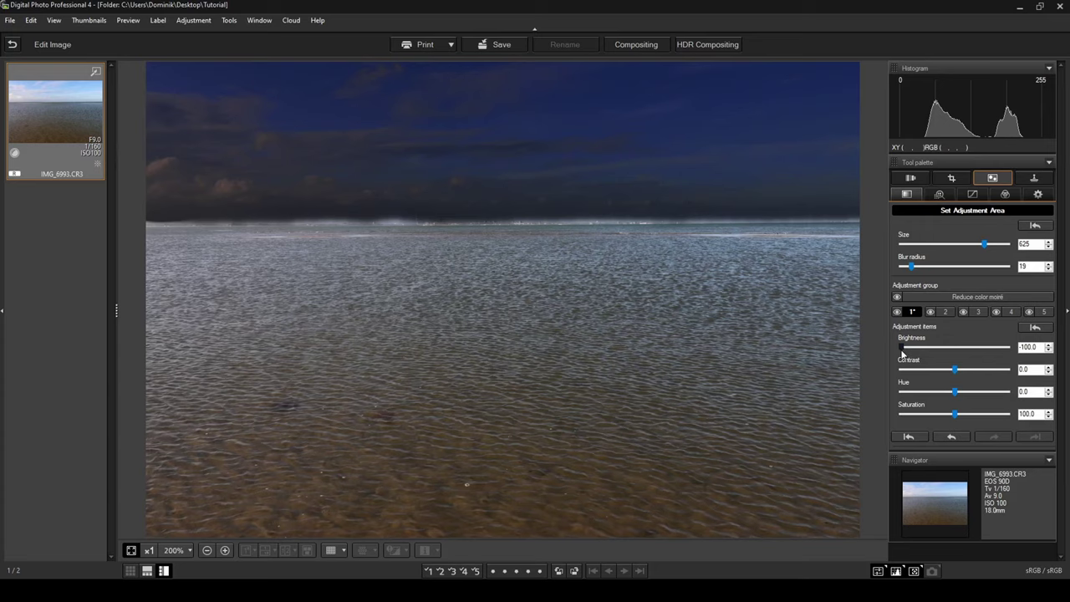
drag(901, 347, 959, 348)
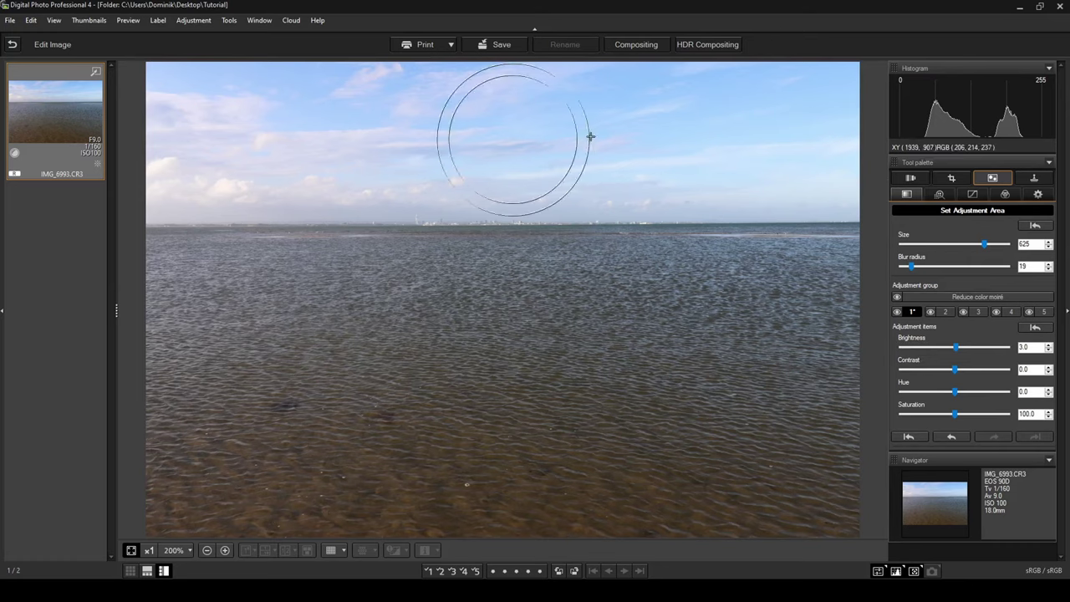
Set the sky area's brightness -21, contrast 18, saturation 155 and hue -13
drag(957, 350, 946, 348)
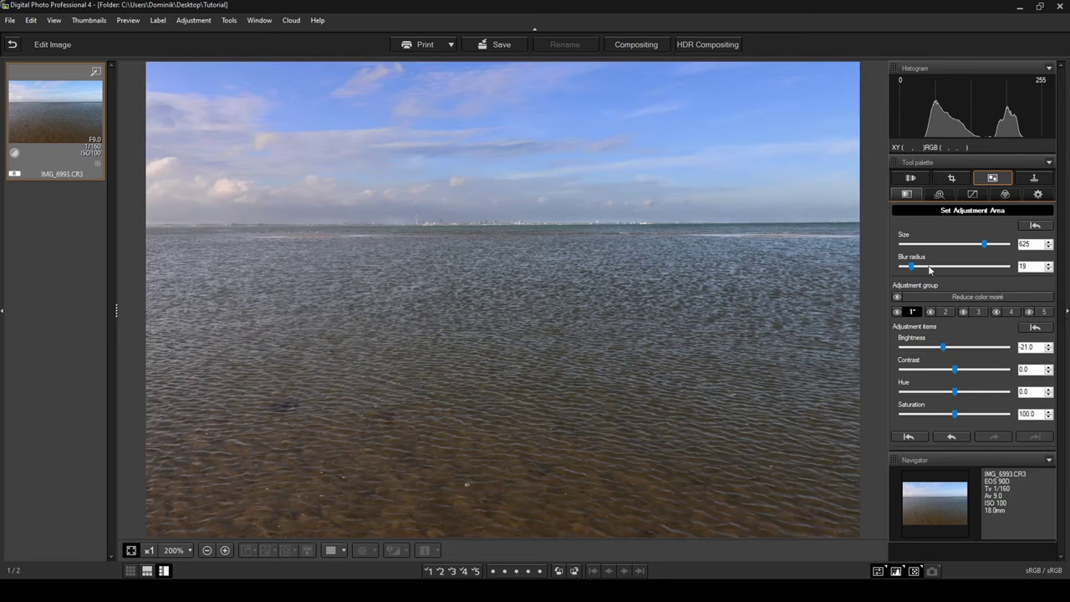
drag(955, 369, 968, 383)
drag(957, 418, 986, 415)
drag(956, 396, 935, 398)
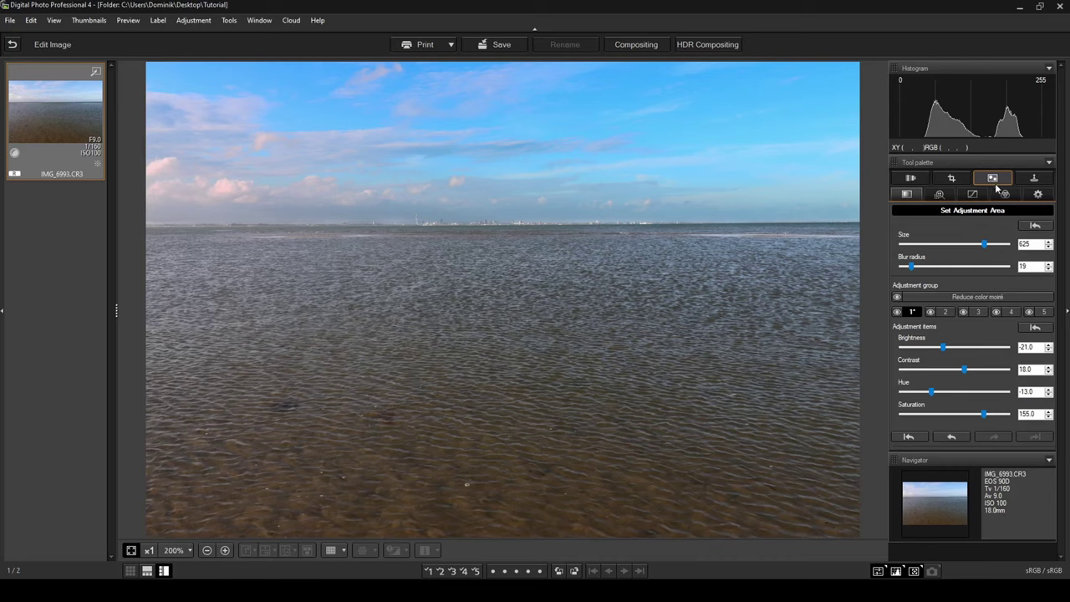
Return to the folder and open portrait IMG_7103 with the Adjust specific areas tools
click(12, 43)
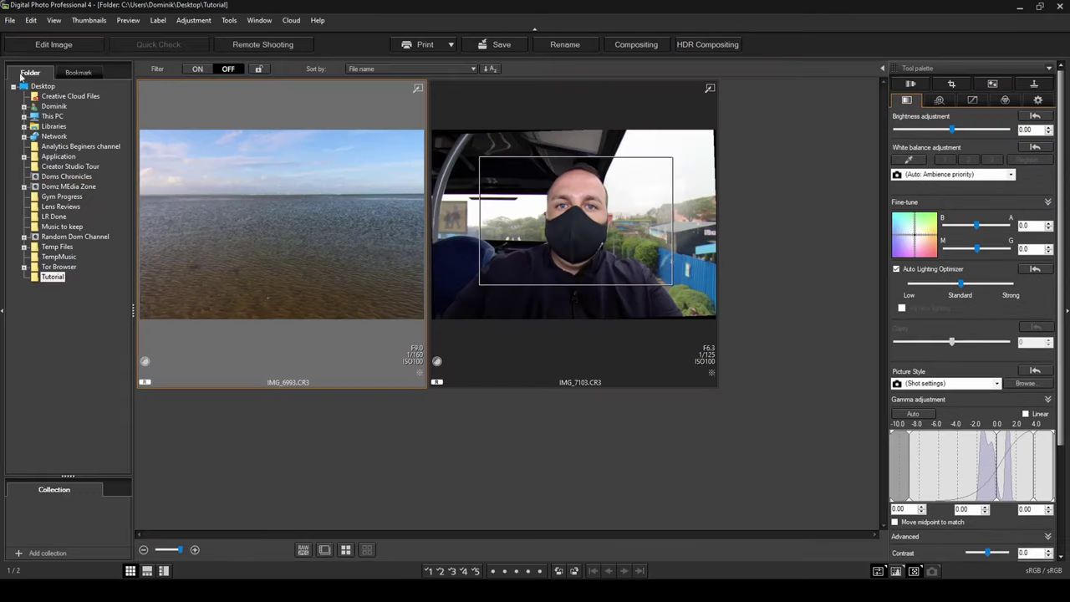
click(629, 278)
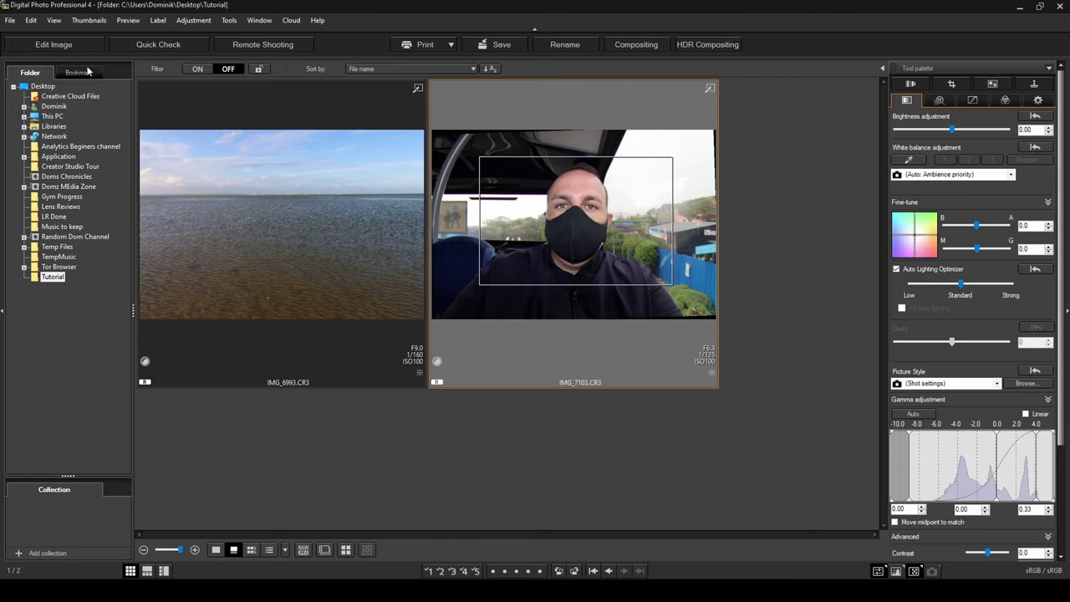
click(71, 46)
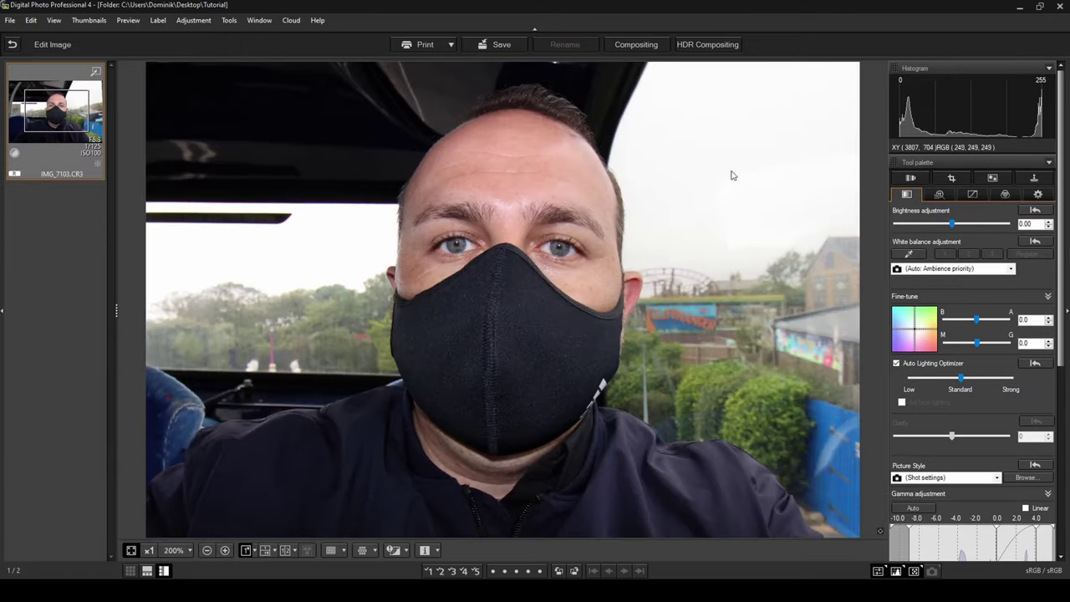
click(992, 178)
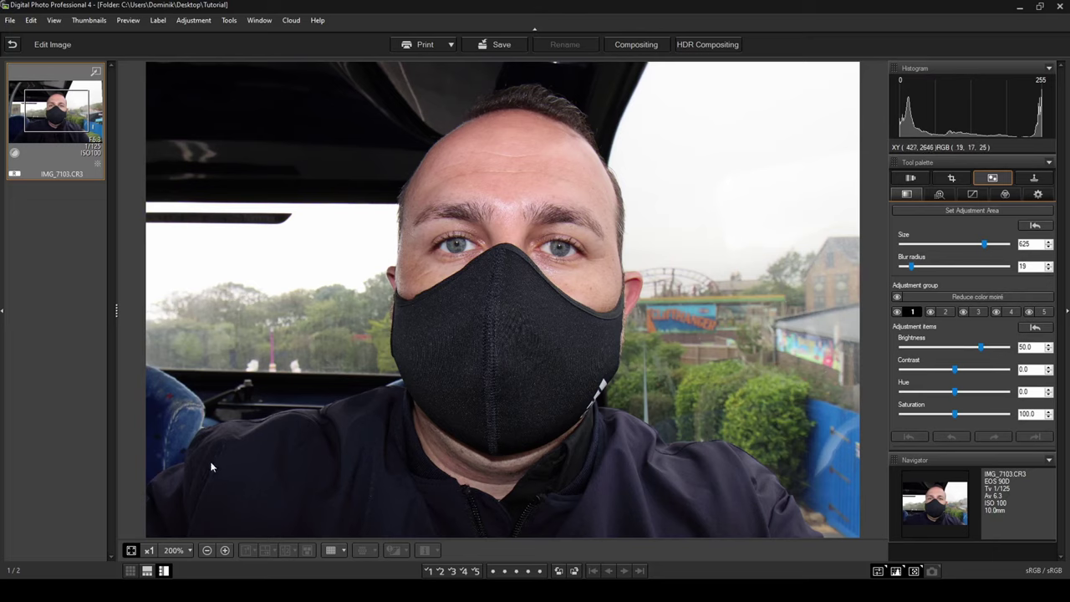
View the portrait at 100% centred on the eyes and enable Set Adjustment Area
click(148, 553)
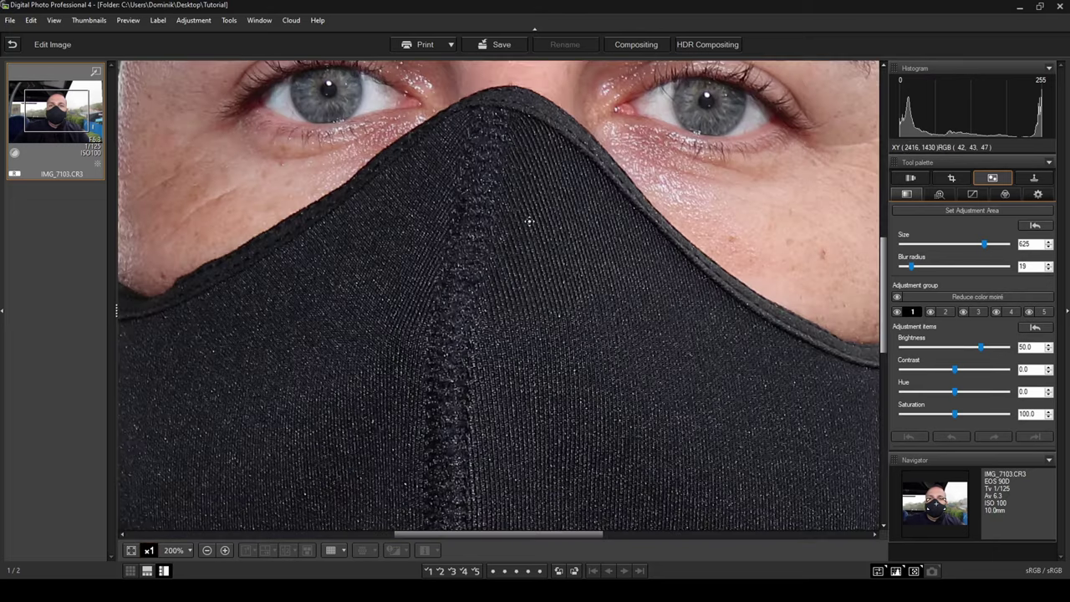
mouse_move(530, 222)
mouse_down()
mouse_move(576, 342)
mouse_move(551, 292)
mouse_move(557, 318)
mouse_up()
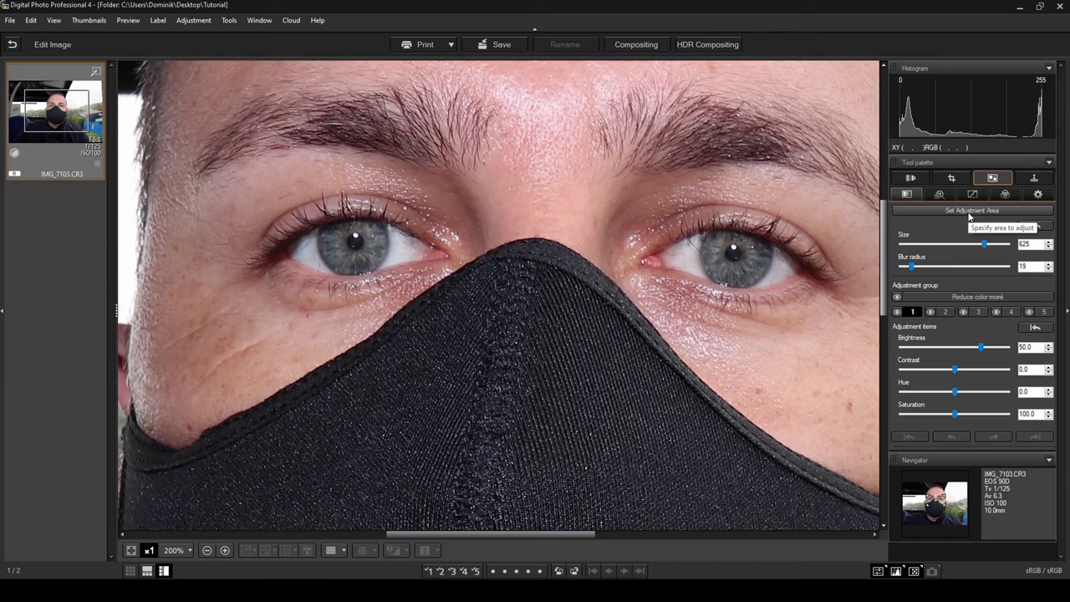
click(970, 214)
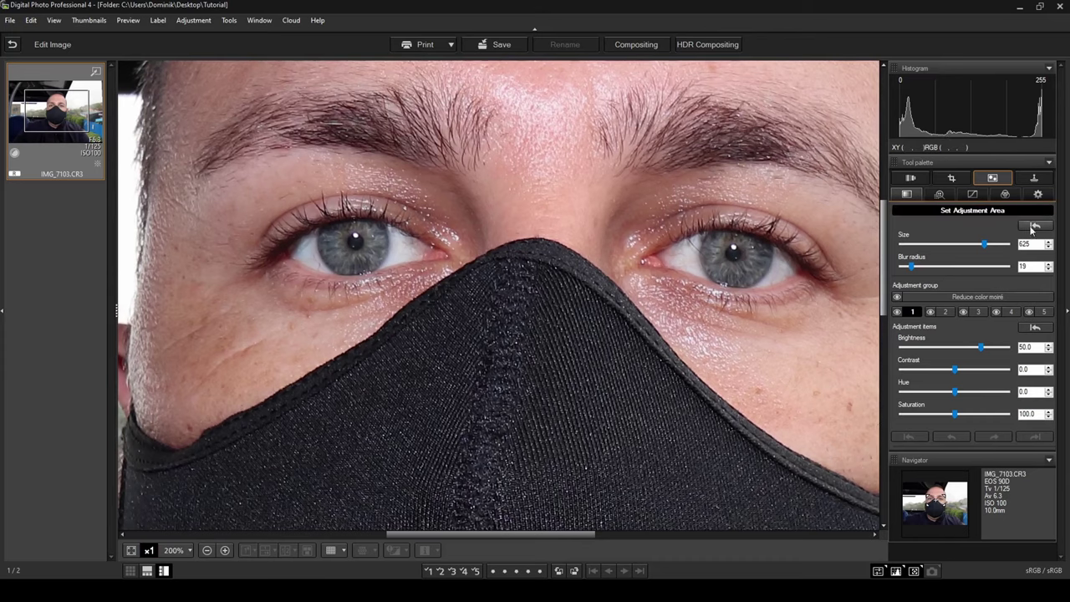
Shrink the brush to size 47 and set brightness to -100
drag(985, 244, 907, 243)
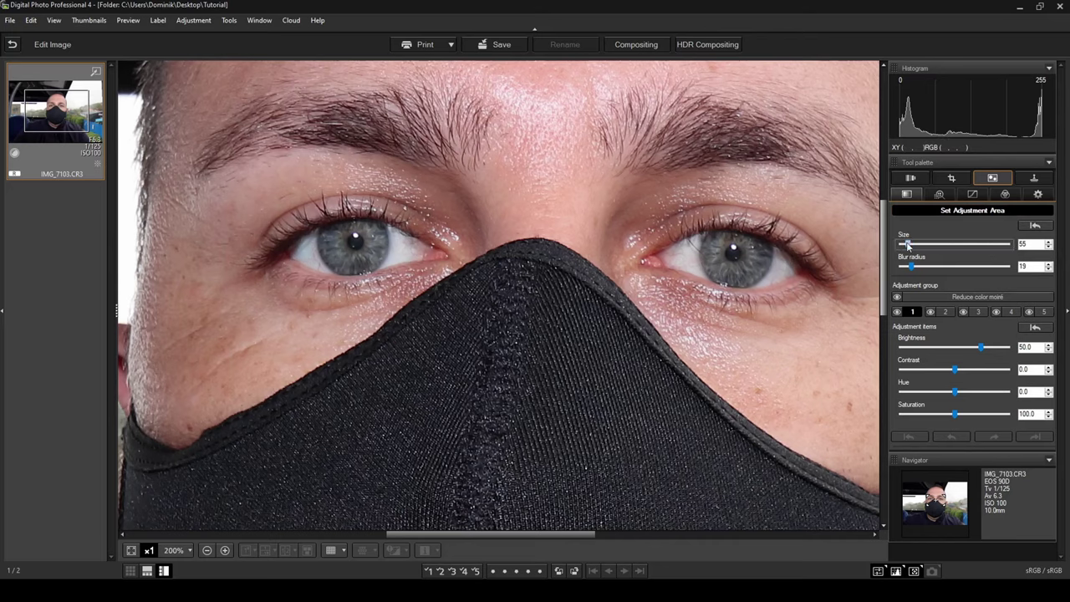
drag(907, 245, 905, 244)
drag(981, 348, 900, 348)
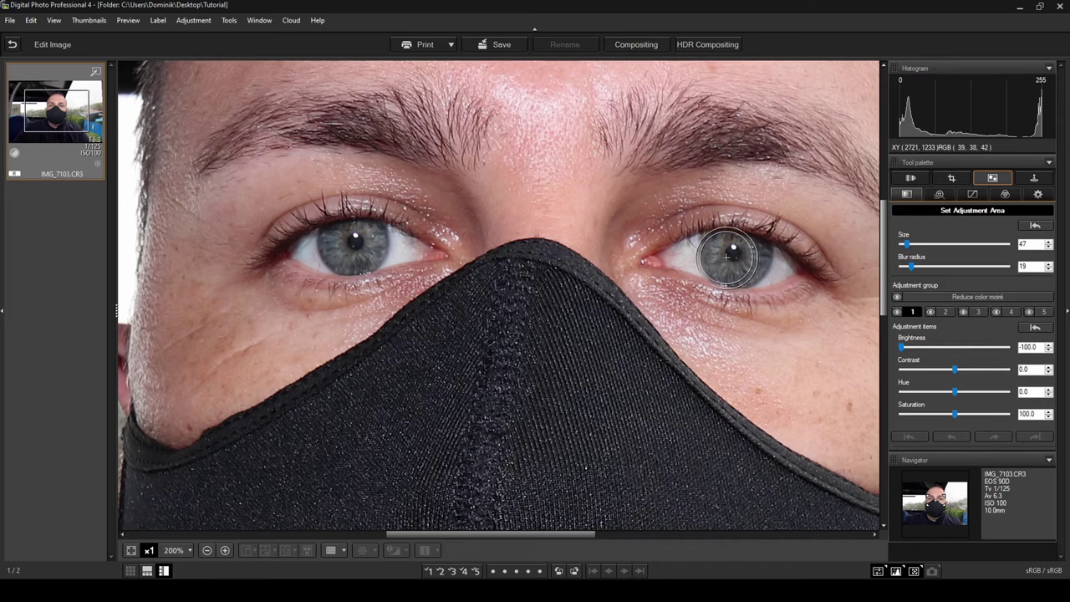
Paint over both irises, then ease the area's brightness up to -63
click(728, 256)
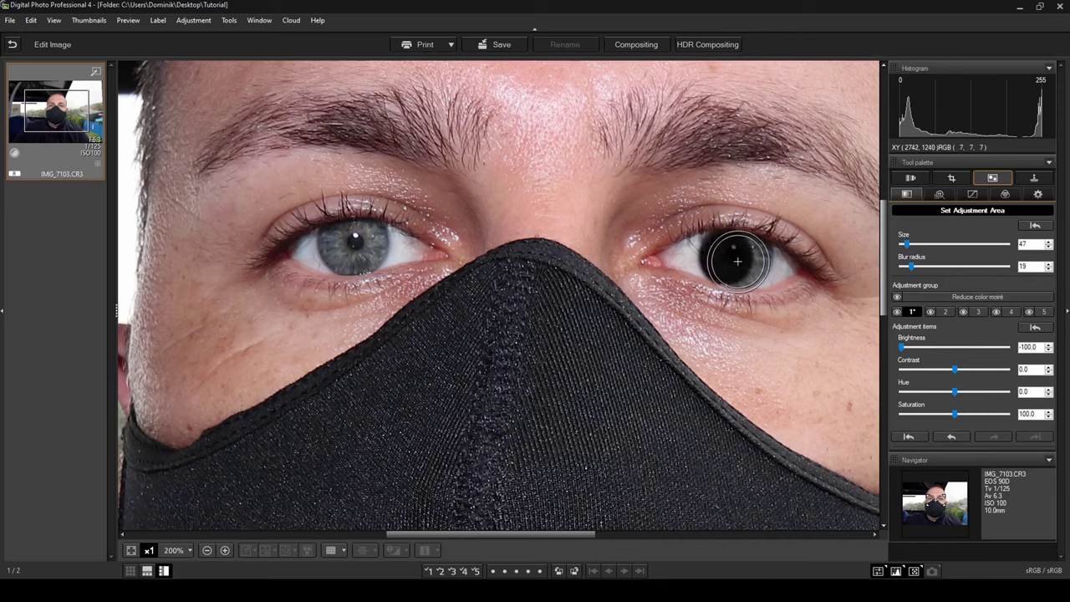
drag(737, 261, 724, 262)
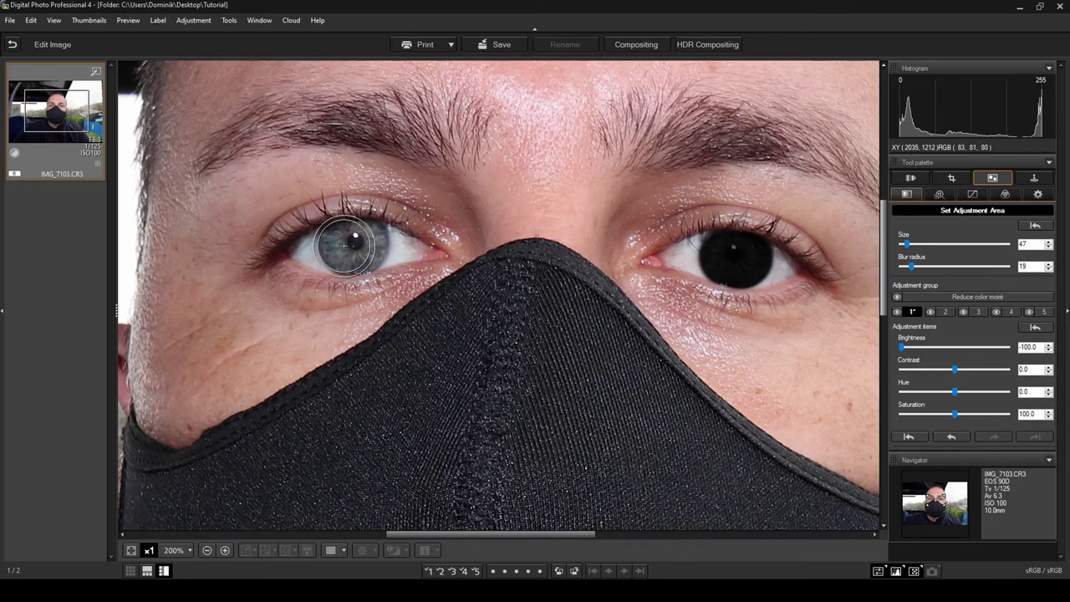
drag(343, 244, 360, 249)
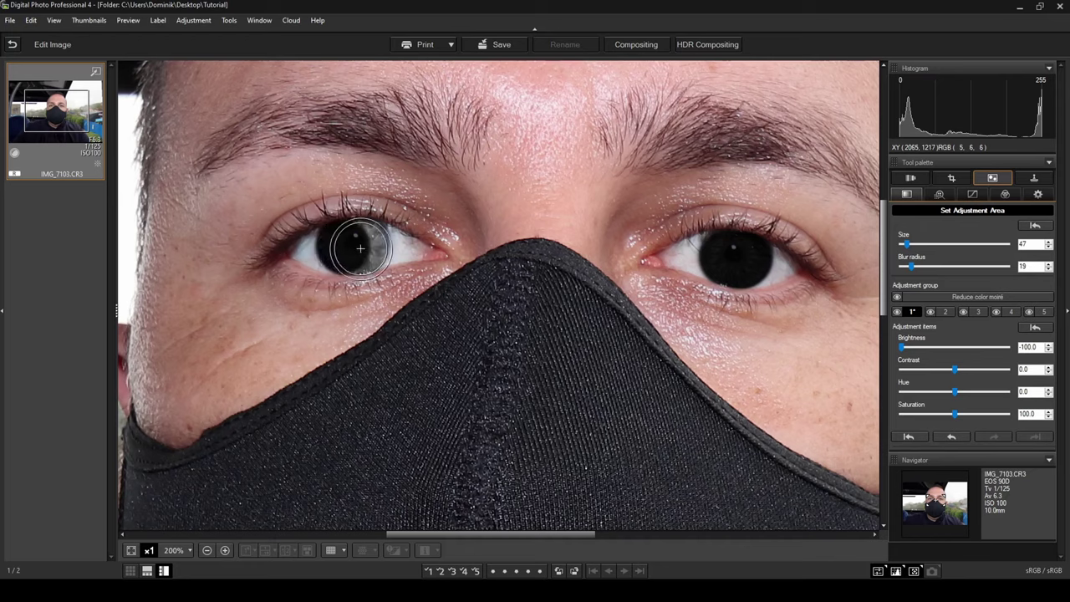
drag(360, 249, 361, 242)
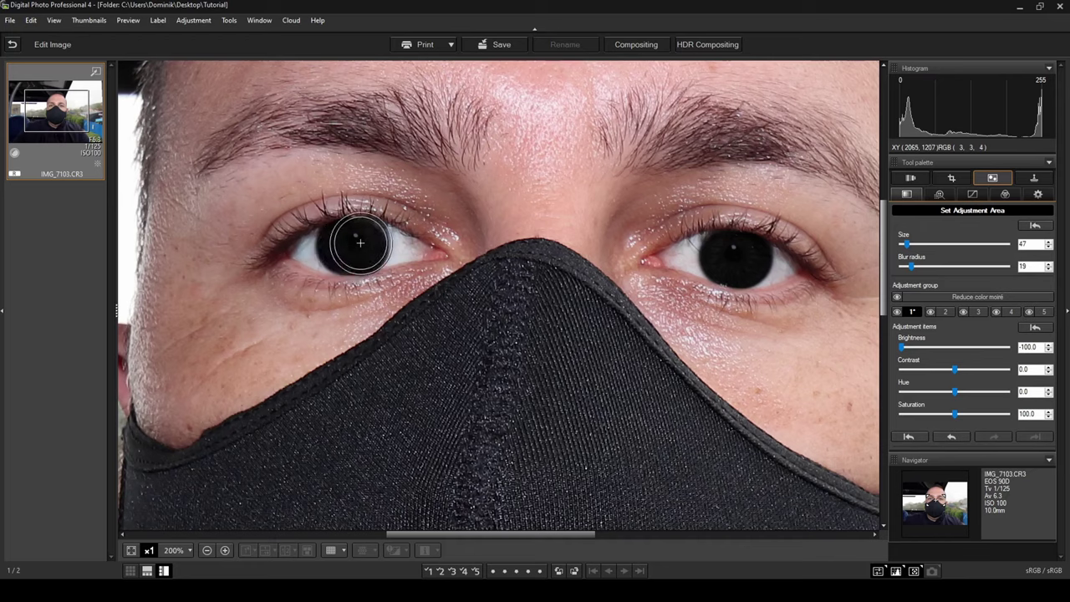
drag(359, 243, 343, 246)
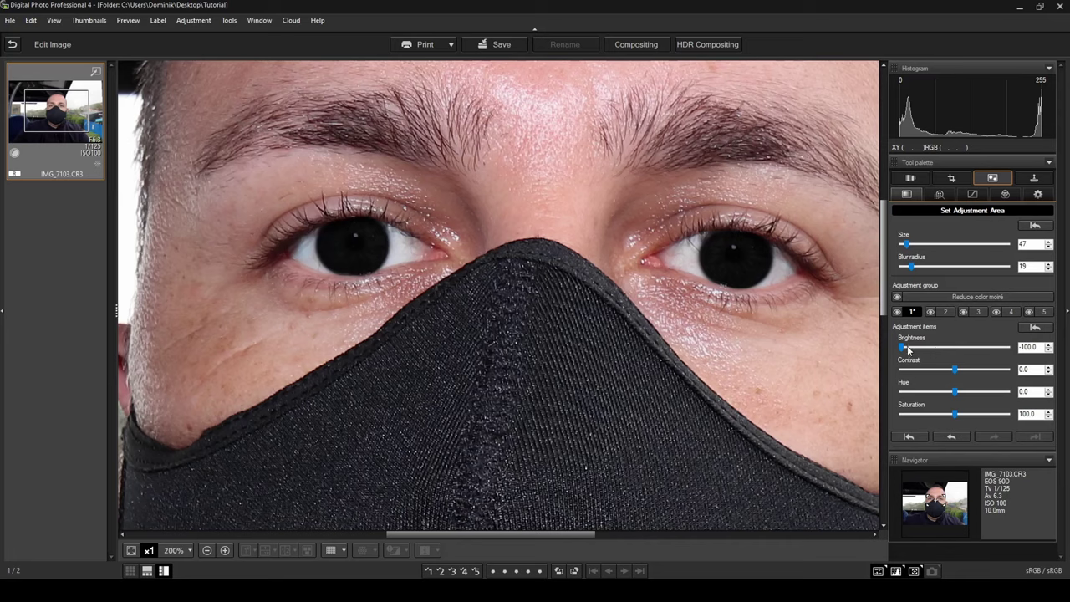
drag(904, 347, 932, 350)
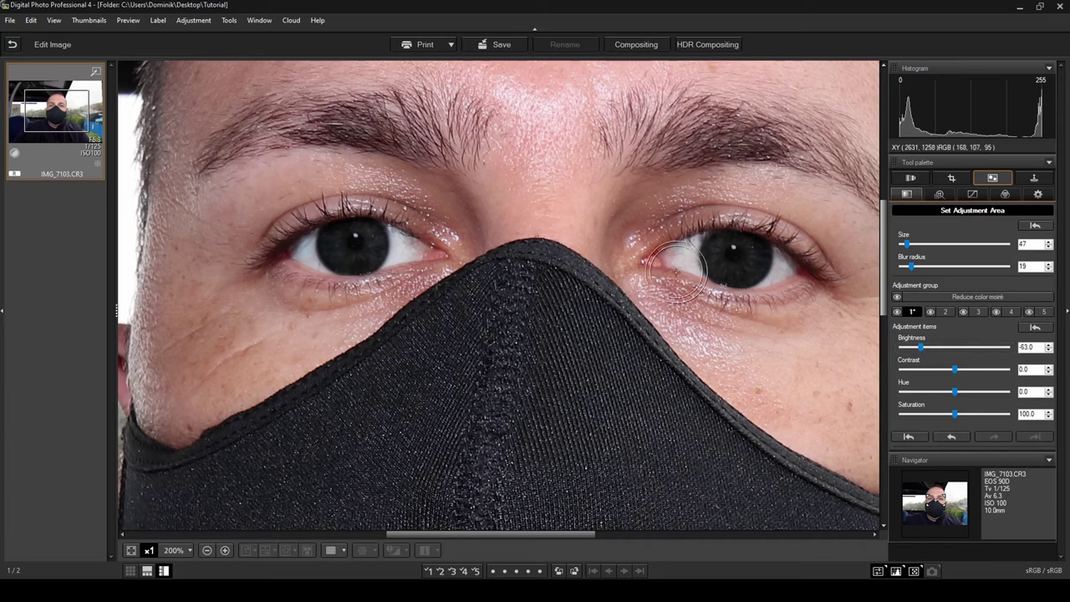
Give the irises contrast 23, saturation 200 and hue 27 for a blue-purple tint
drag(920, 348, 938, 352)
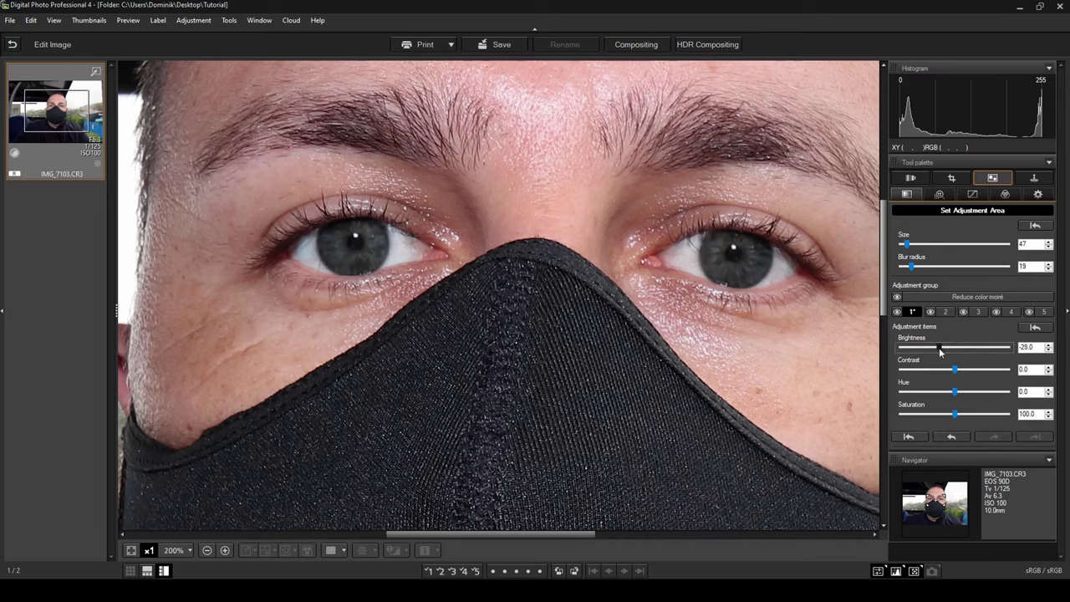
drag(957, 370, 967, 370)
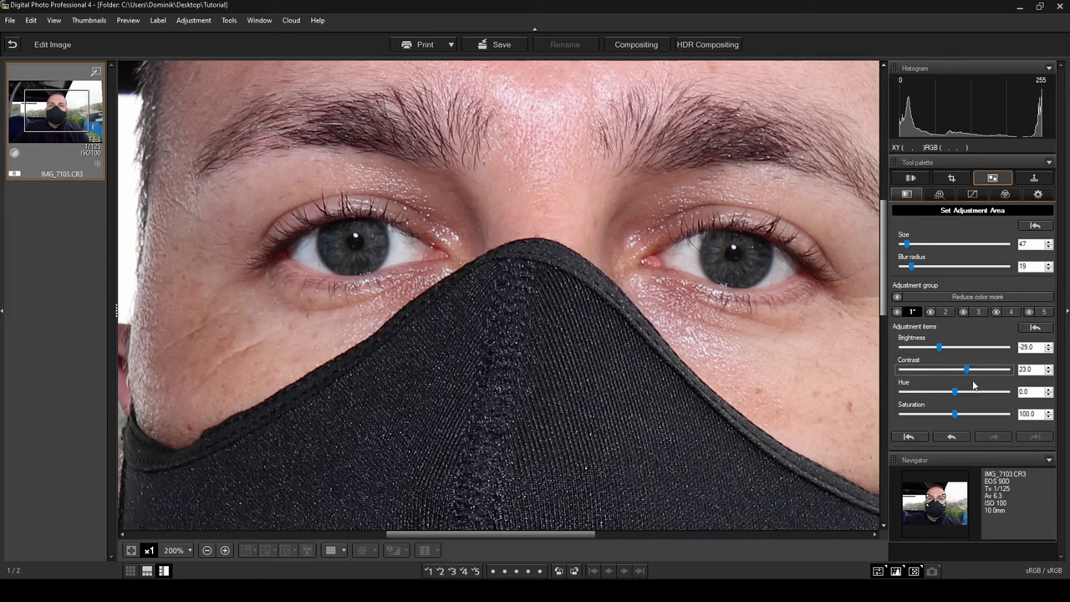
drag(954, 414, 993, 413)
drag(995, 414, 999, 415)
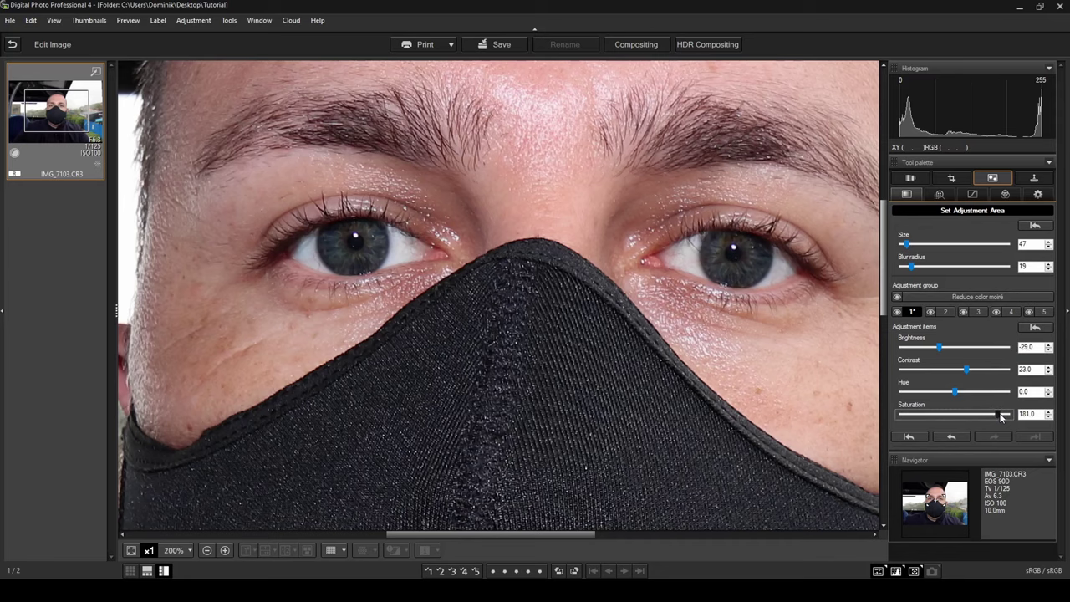
drag(963, 393, 993, 398)
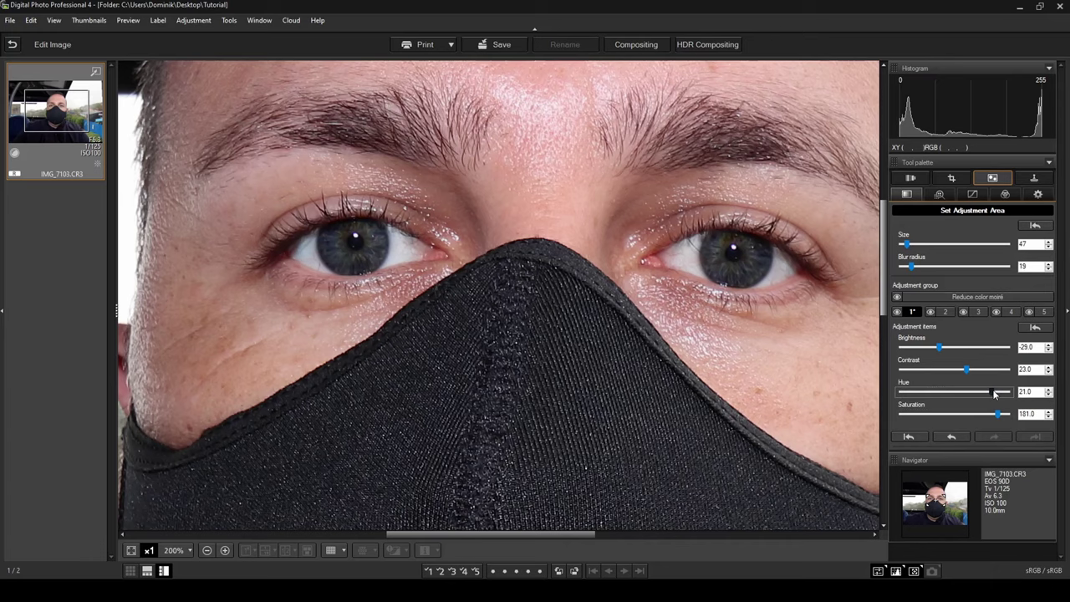
drag(994, 394, 1015, 414)
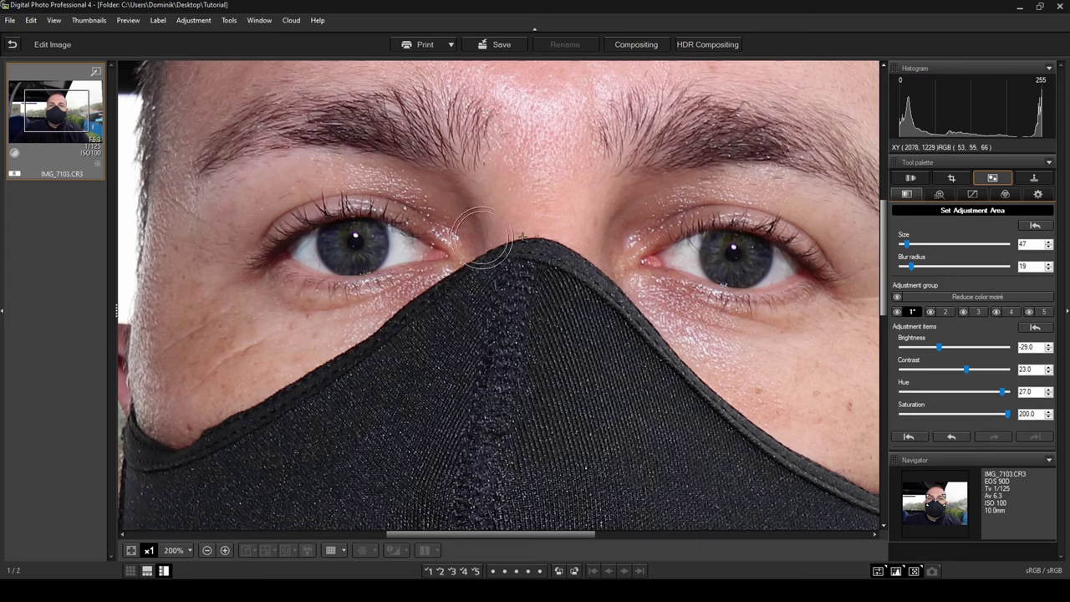
Settle the iris brightness at 5 and fit the whole photo in the window
click(944, 347)
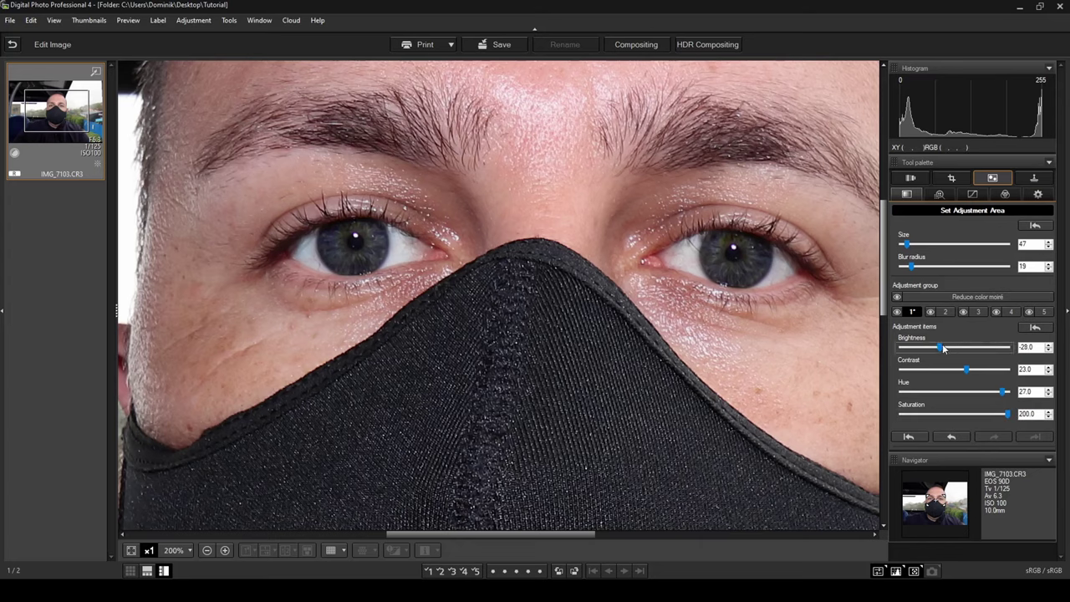
drag(948, 350, 975, 354)
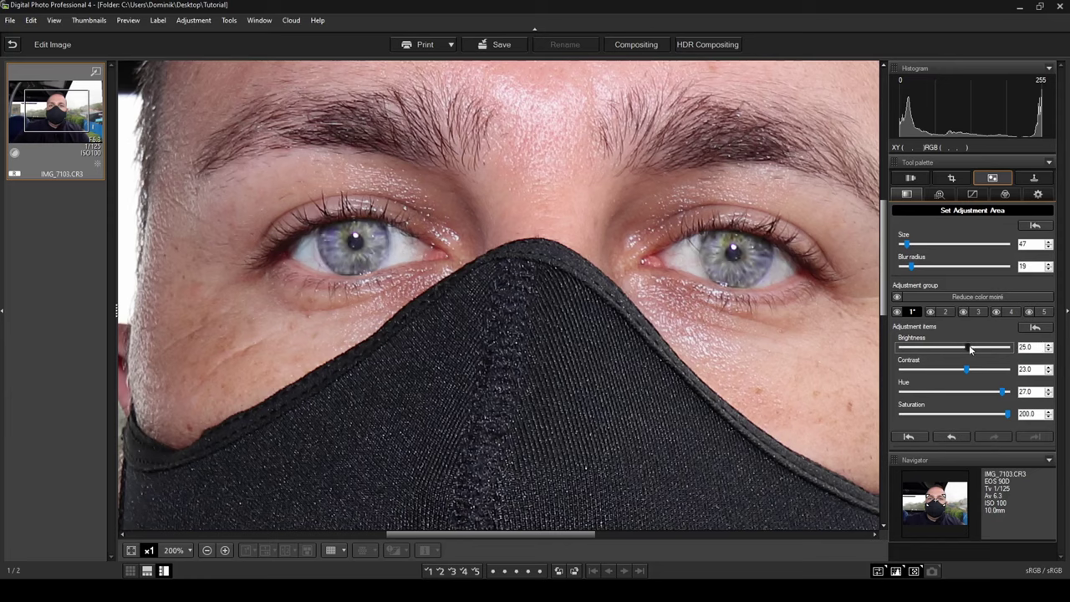
drag(970, 349, 956, 350)
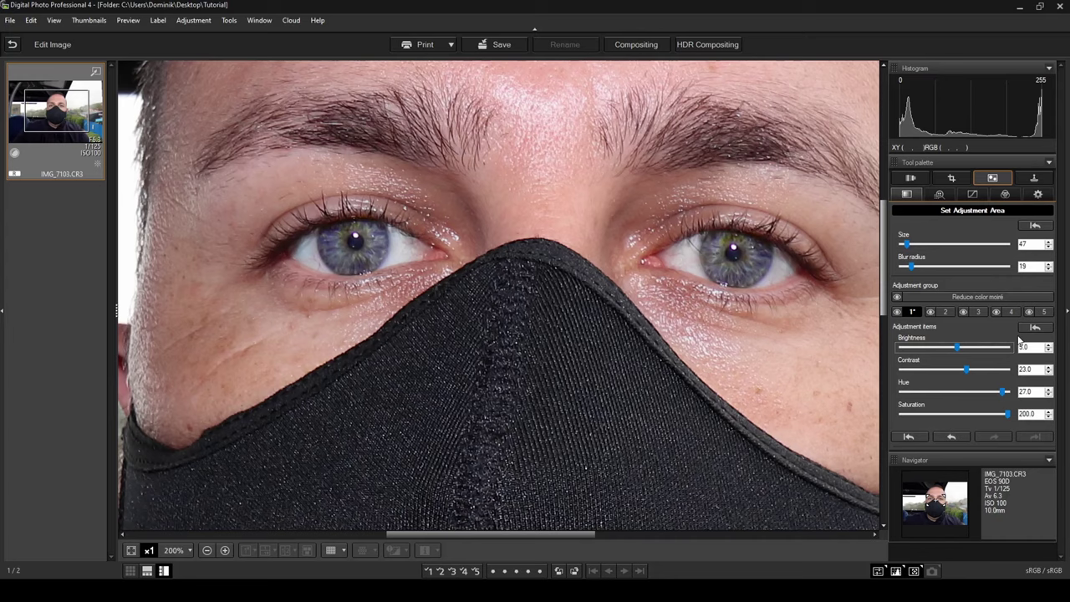
click(130, 550)
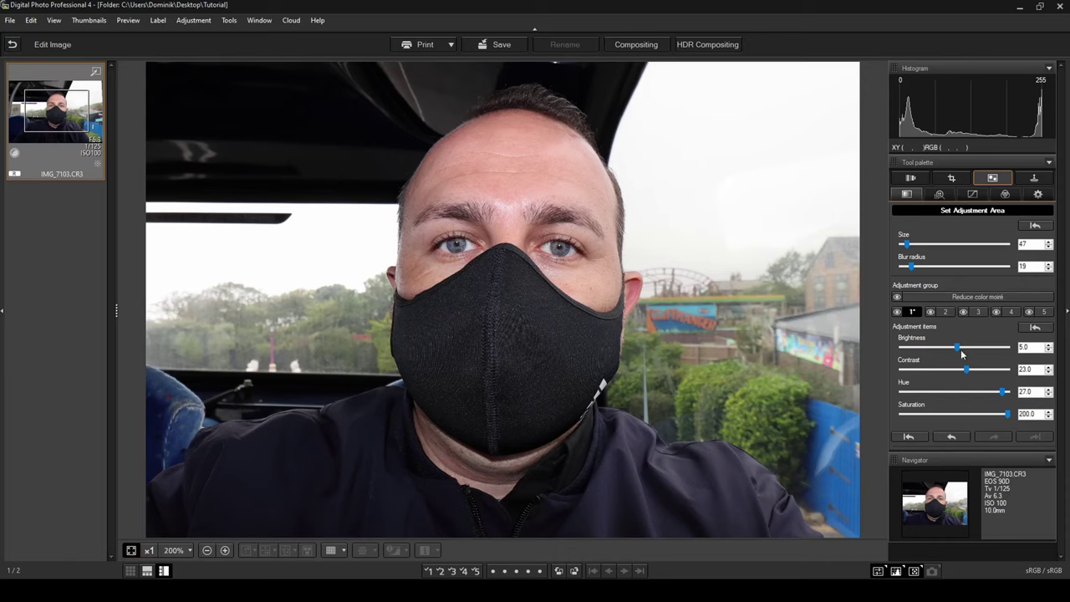
Raise the iris brightness to 40 for pale, bright blue eyes
drag(958, 346, 938, 350)
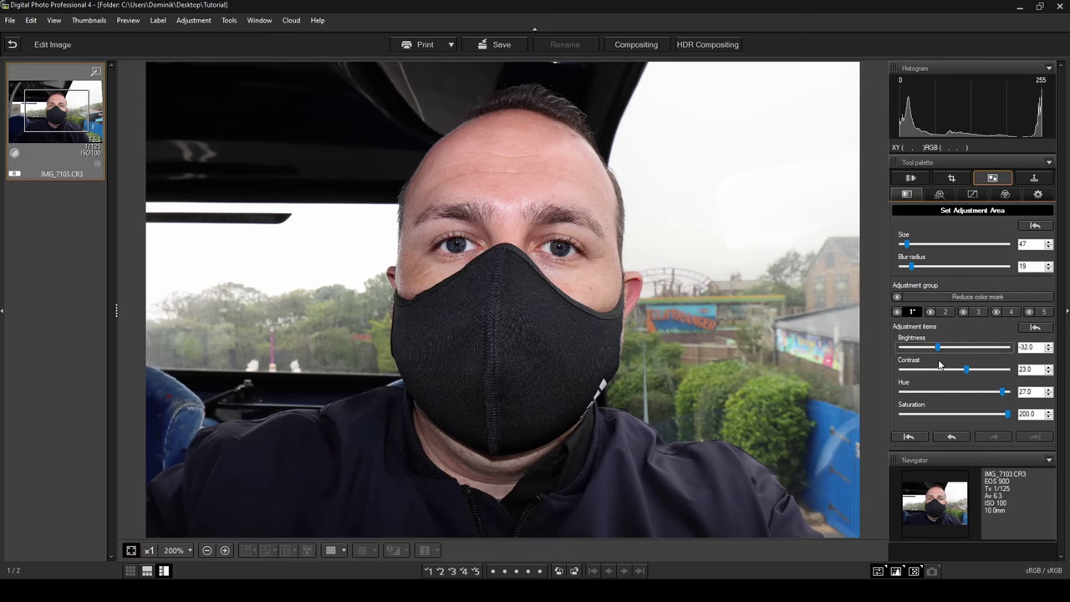
drag(938, 348, 976, 347)
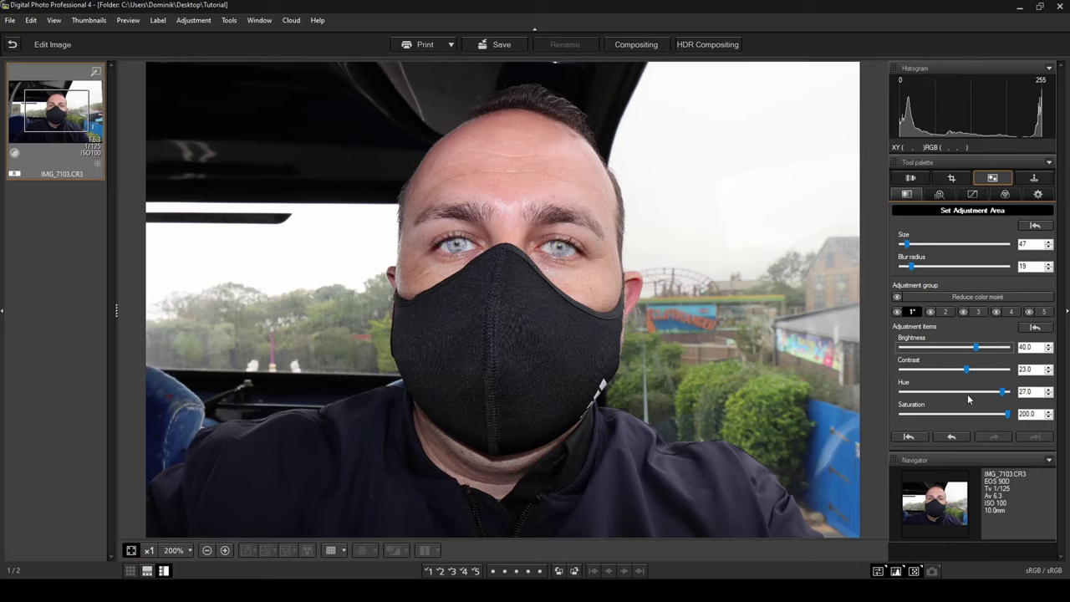